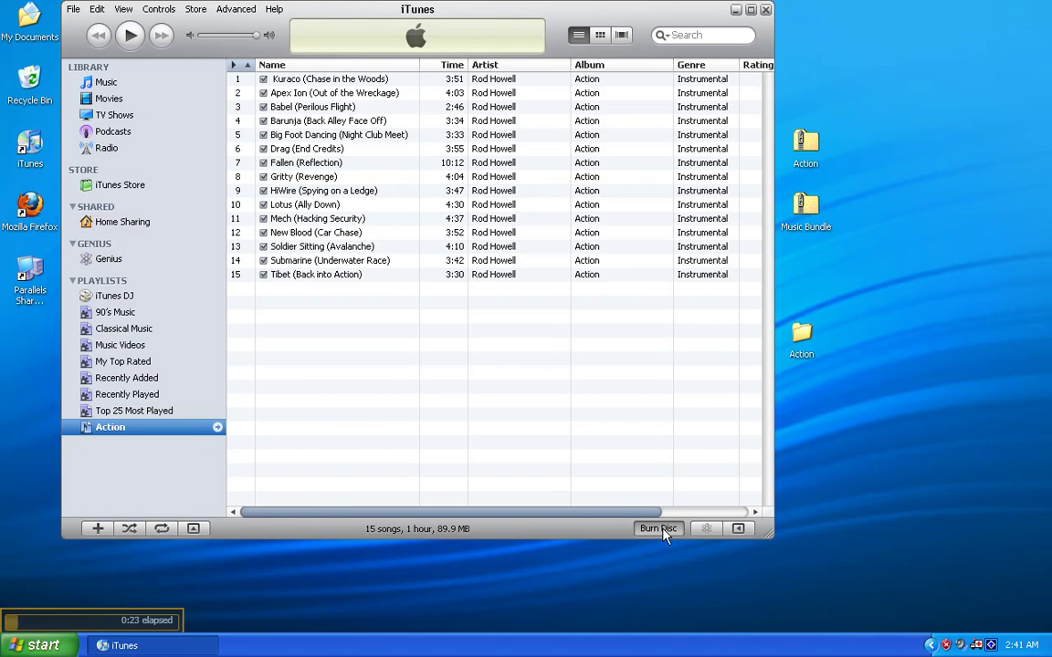
# - Try to burn the Action playlist as an audio CD at the maximum possible speed with a 2-second gap between songs
pyautogui.click(658, 528)
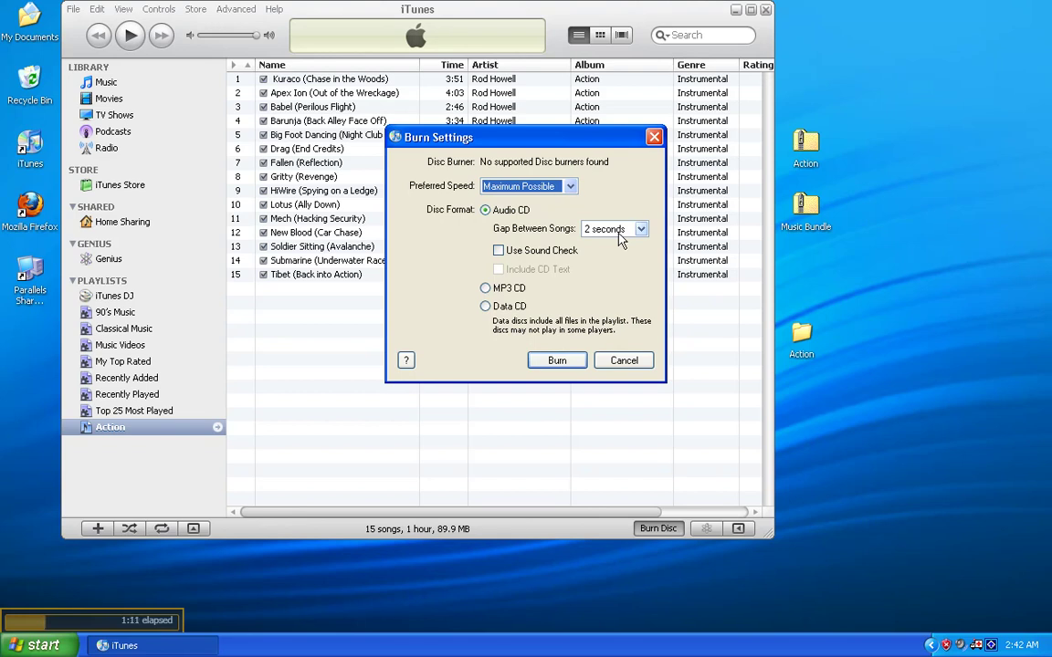
pyautogui.click(557, 362)
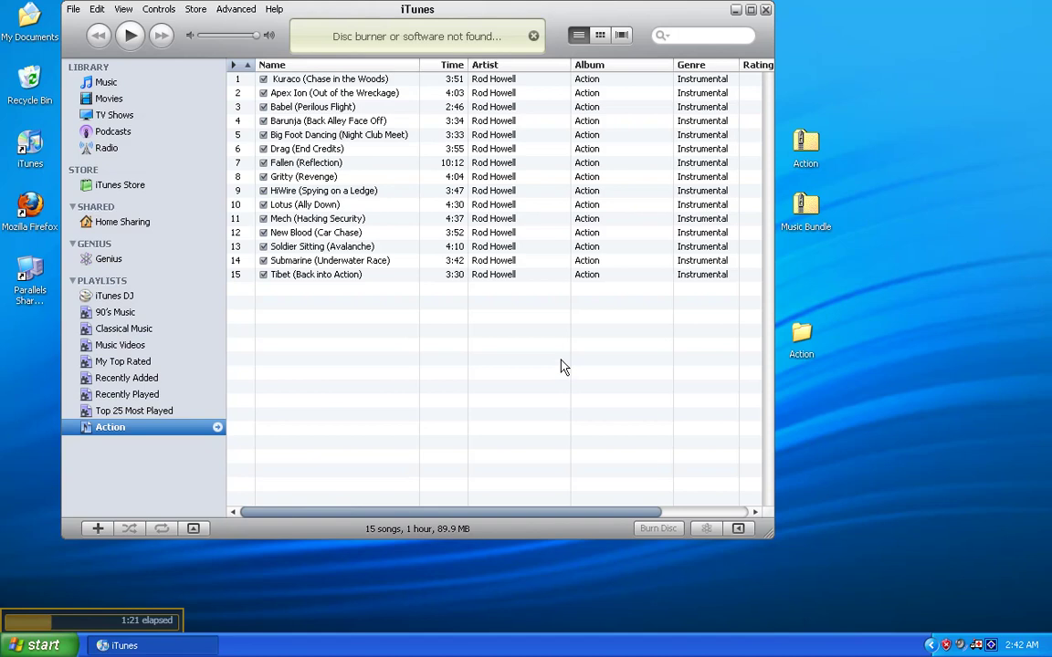
pyautogui.click(534, 35)
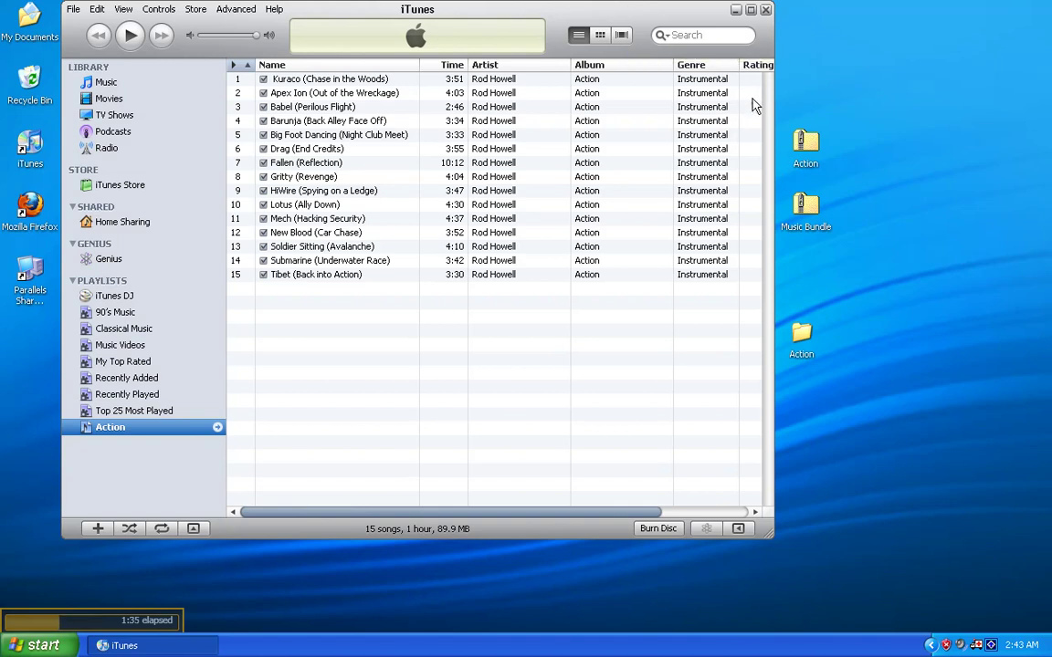
# - Minimize iTunes and extract the zipped Music Bundle archive to the Desktop without showing the extracted files
pyautogui.click(736, 10)
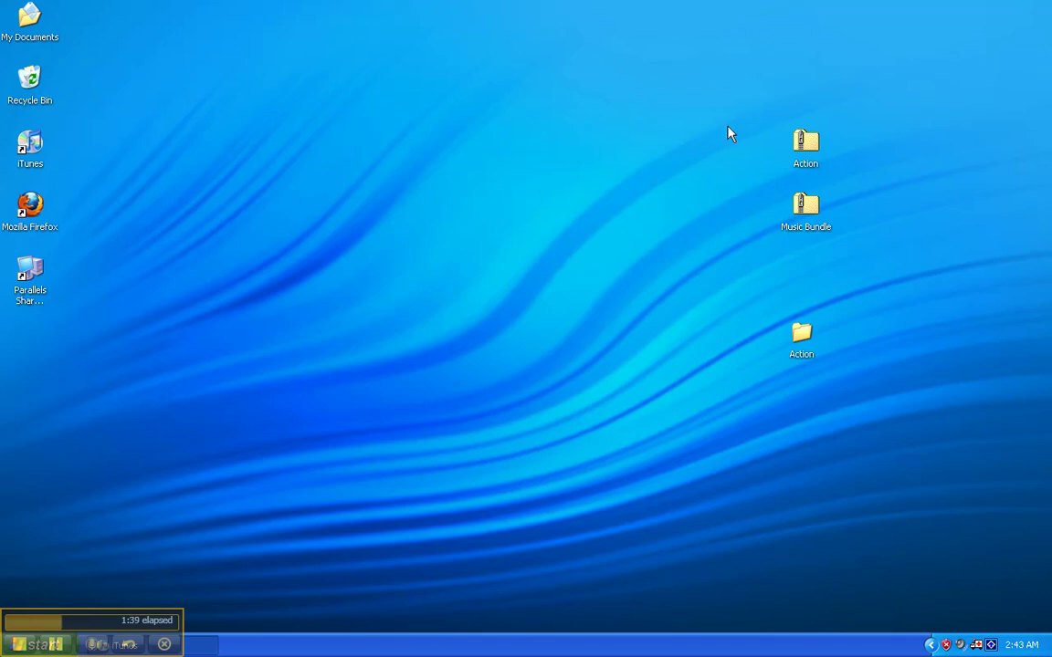
pyautogui.click(806, 210)
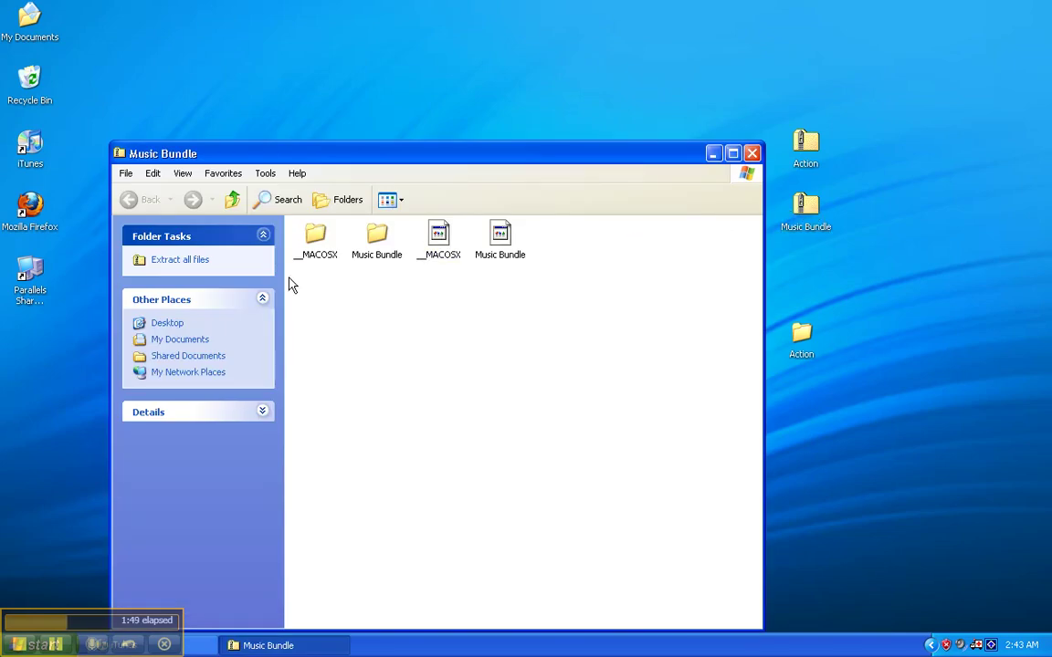
pyautogui.click(195, 264)
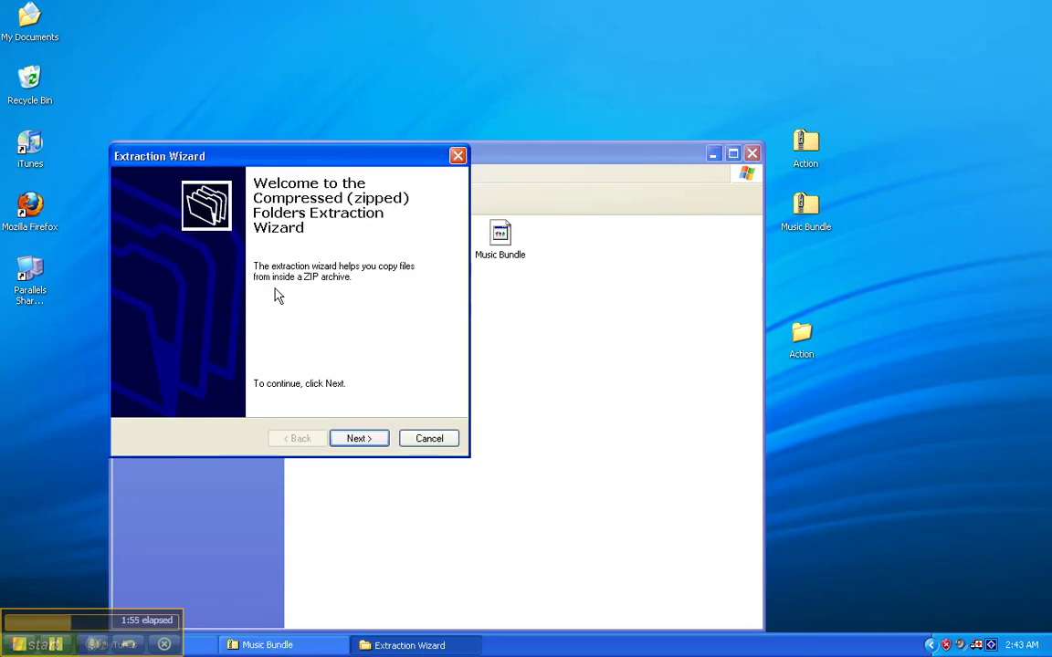
pyautogui.click(359, 439)
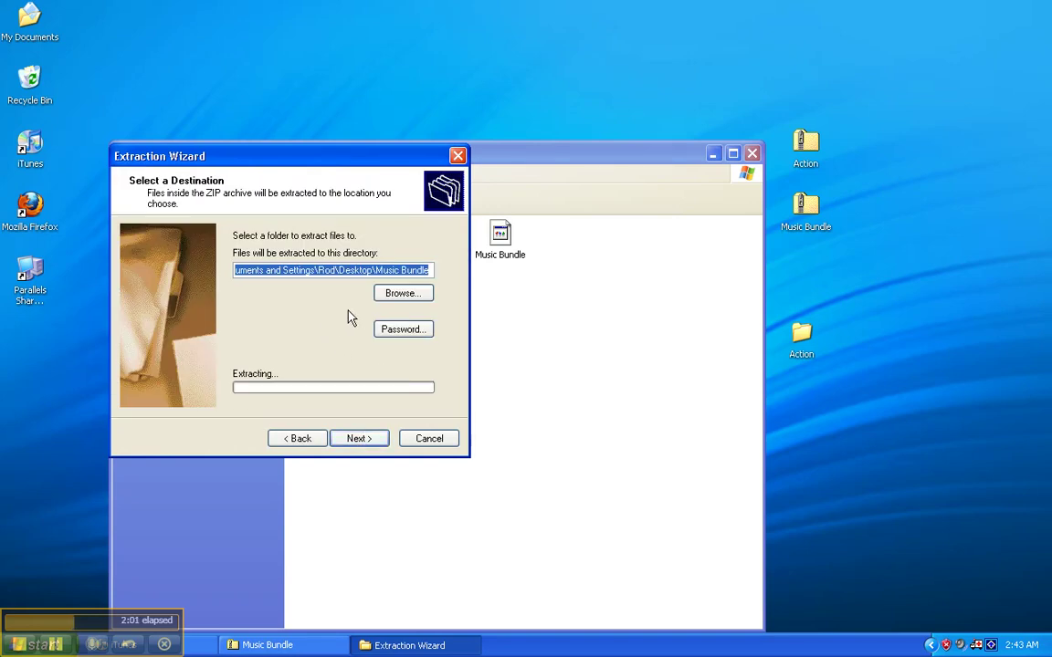
pyautogui.click(405, 299)
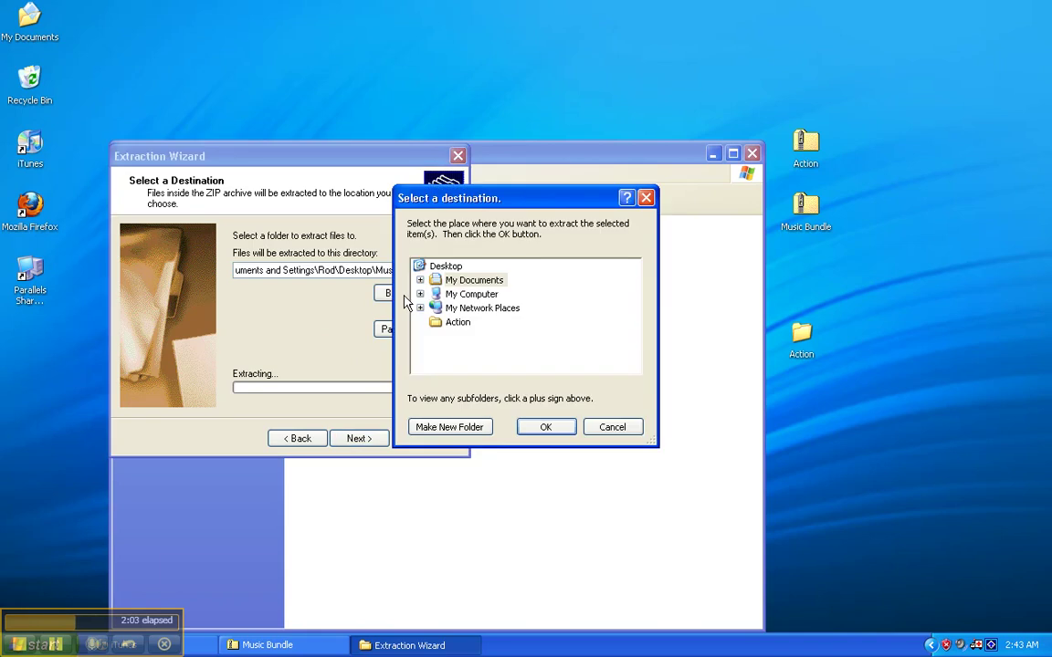
pyautogui.click(440, 266)
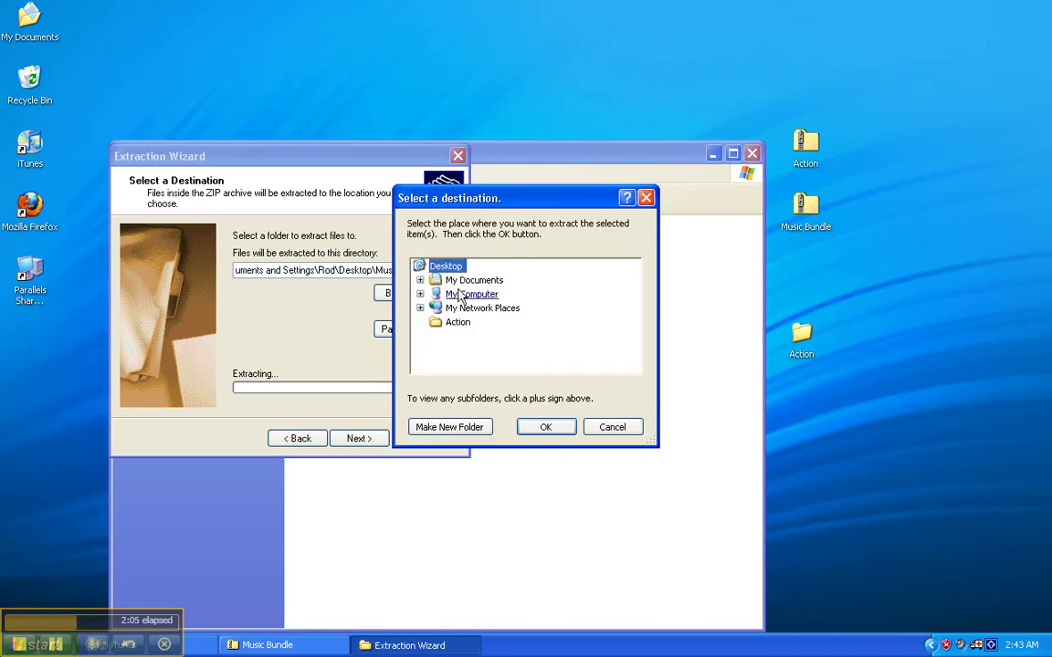
pyautogui.click(546, 429)
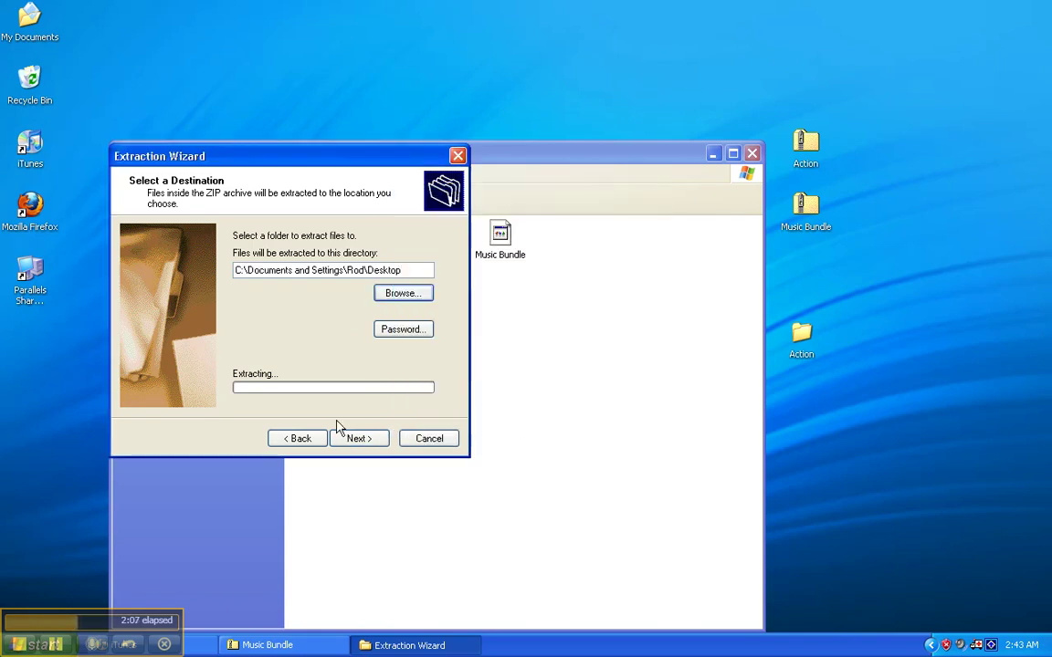
pyautogui.click(358, 441)
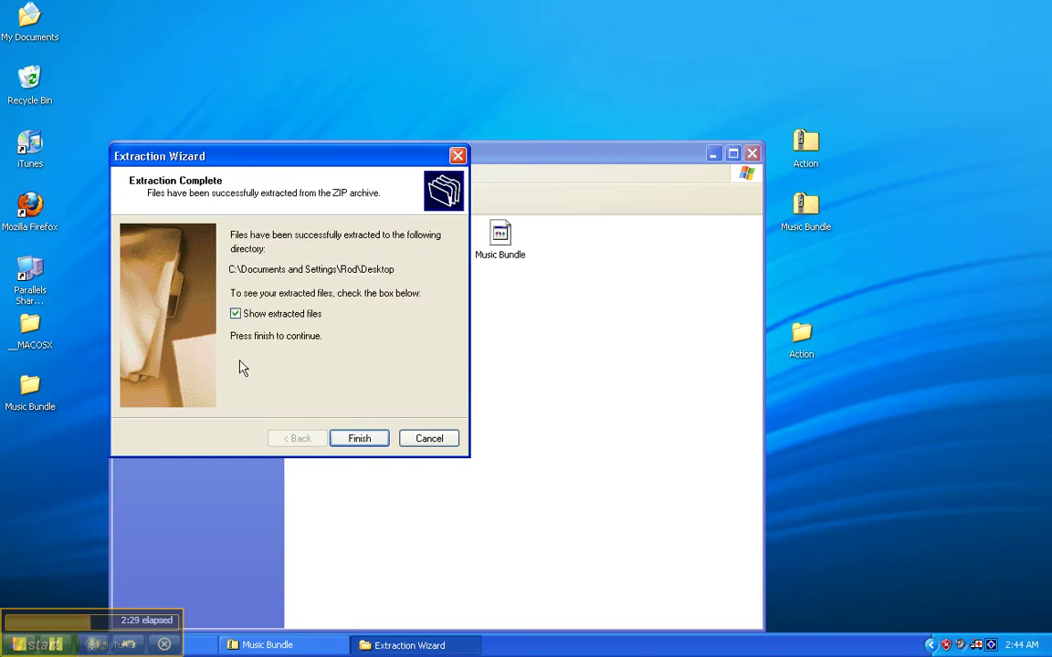
pyautogui.click(236, 314)
pyautogui.click(374, 440)
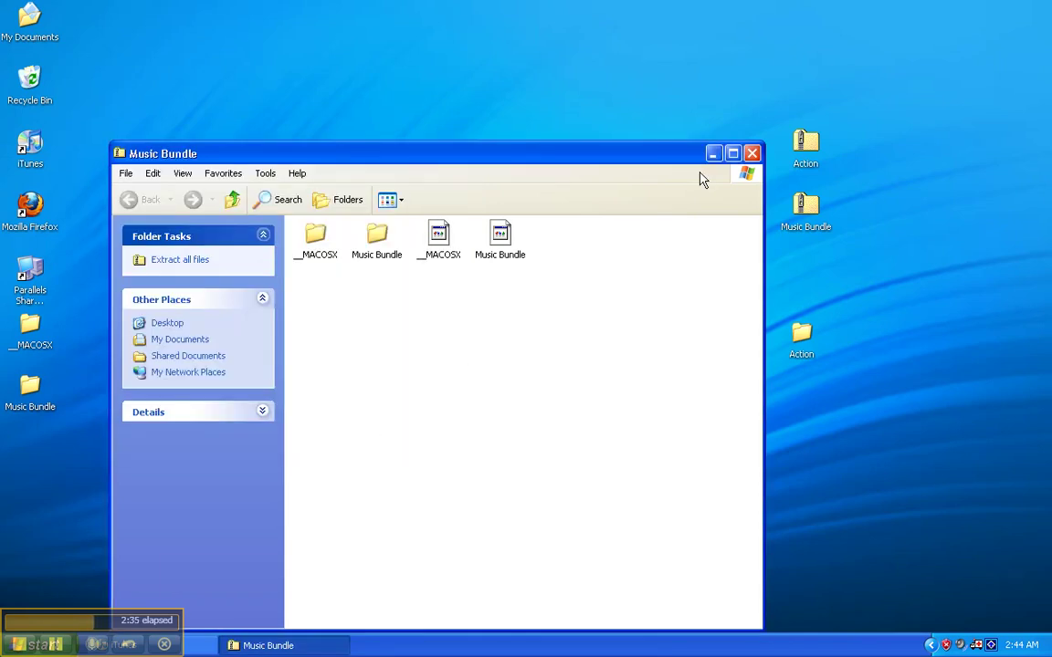
pyautogui.click(753, 153)
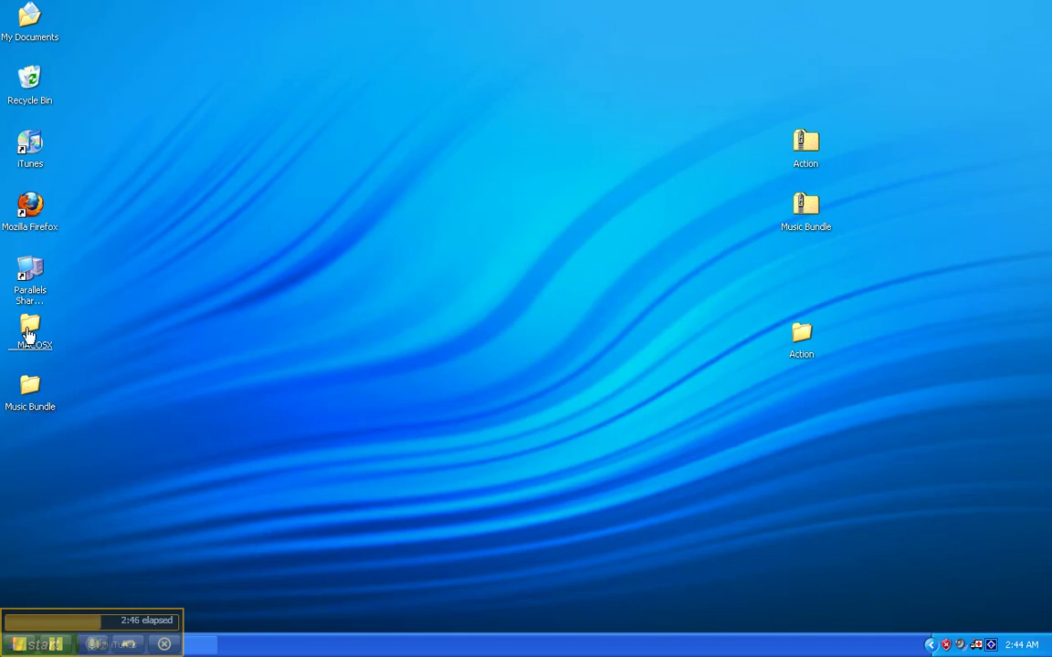
# - Move the extracted __MACOSX folder to the Recycle Bin and place the extracted Music Bundle folder just below the Action folder on the desktop
pyautogui.moveTo(27, 336); pyautogui.dragTo(24, 88)
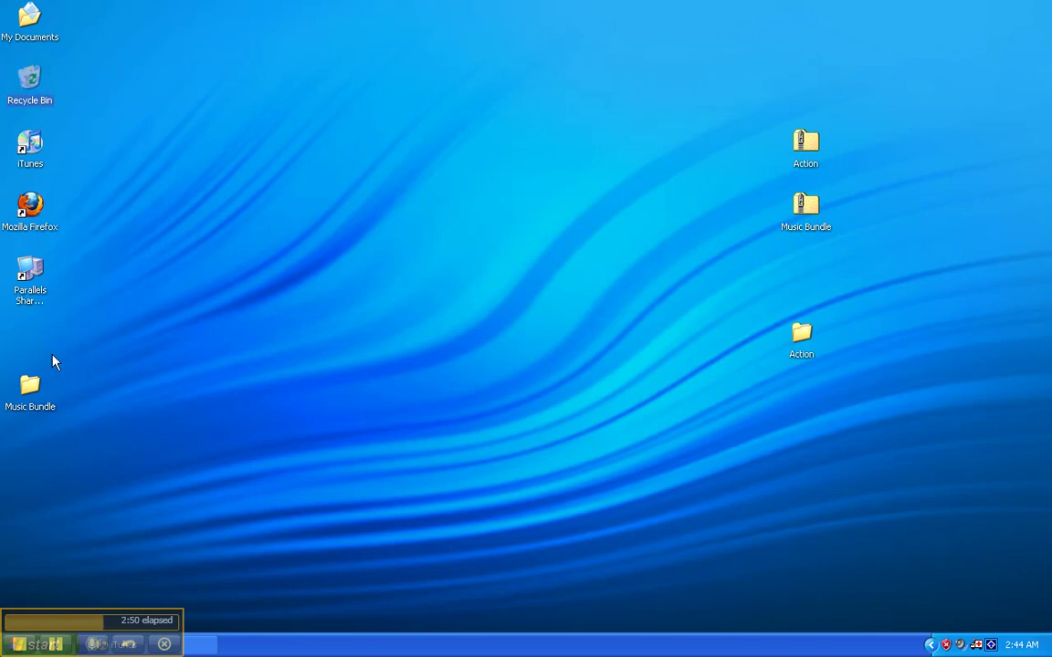
pyautogui.click(27, 406)
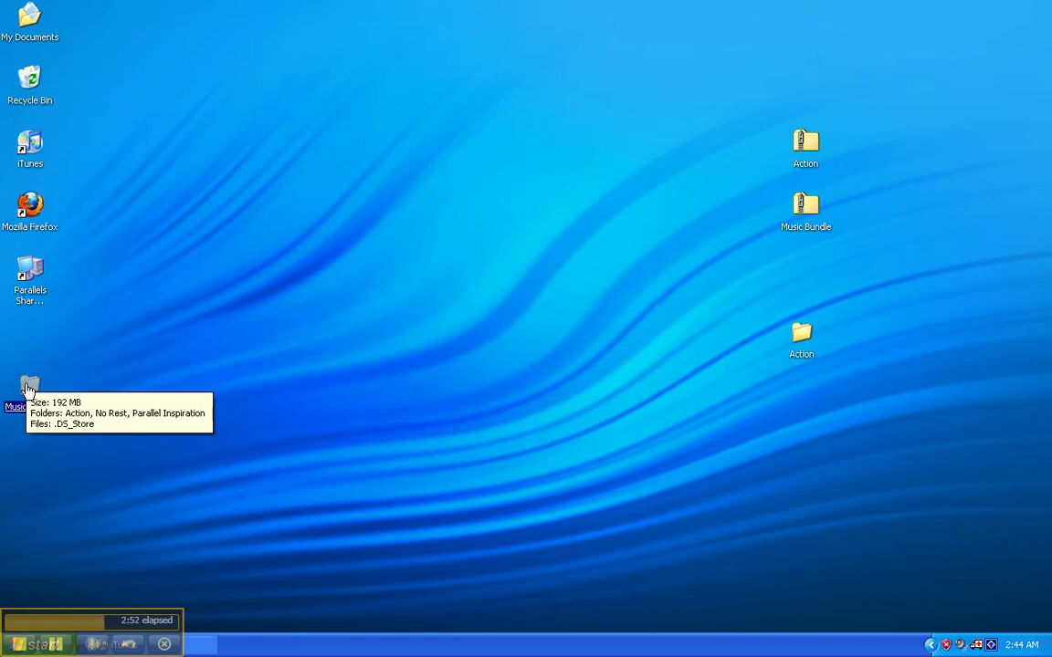
pyautogui.moveTo(27, 388); pyautogui.dragTo(809, 392)
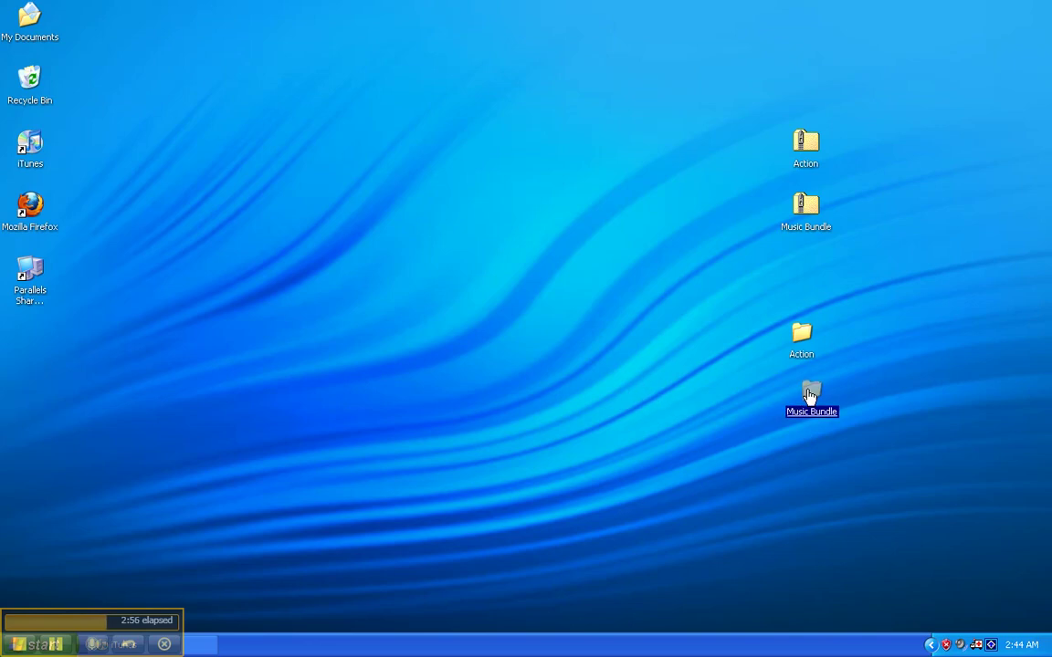
# - Open the extracted Music Bundle folder and move its .DS_Store file to the Recycle Bin
pyautogui.doubleClick(810, 392)
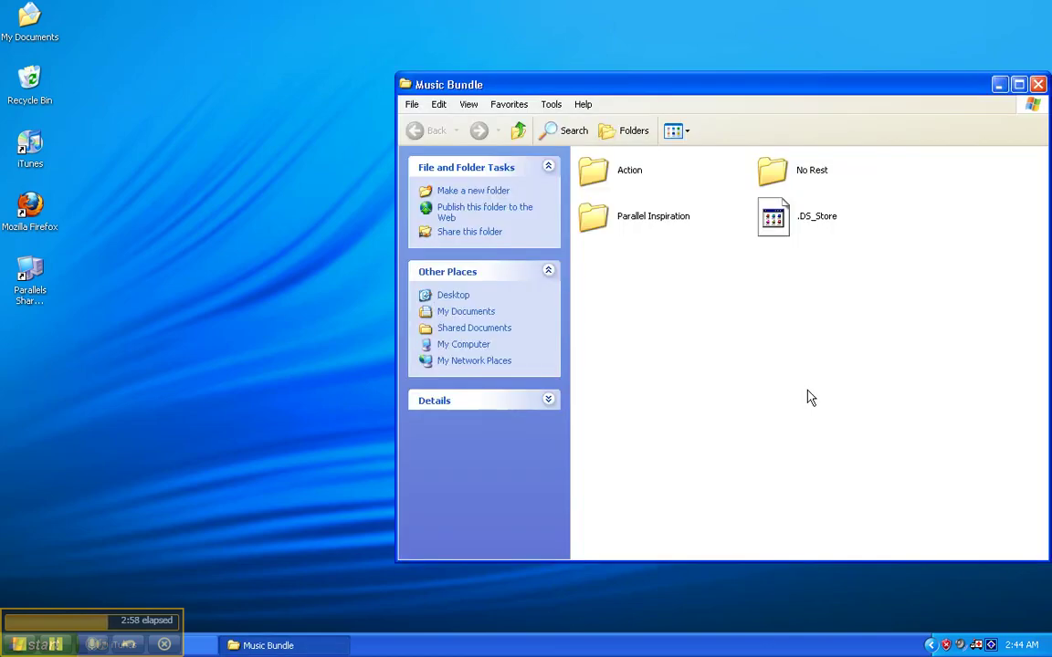
pyautogui.click(585, 173)
pyautogui.click(594, 216)
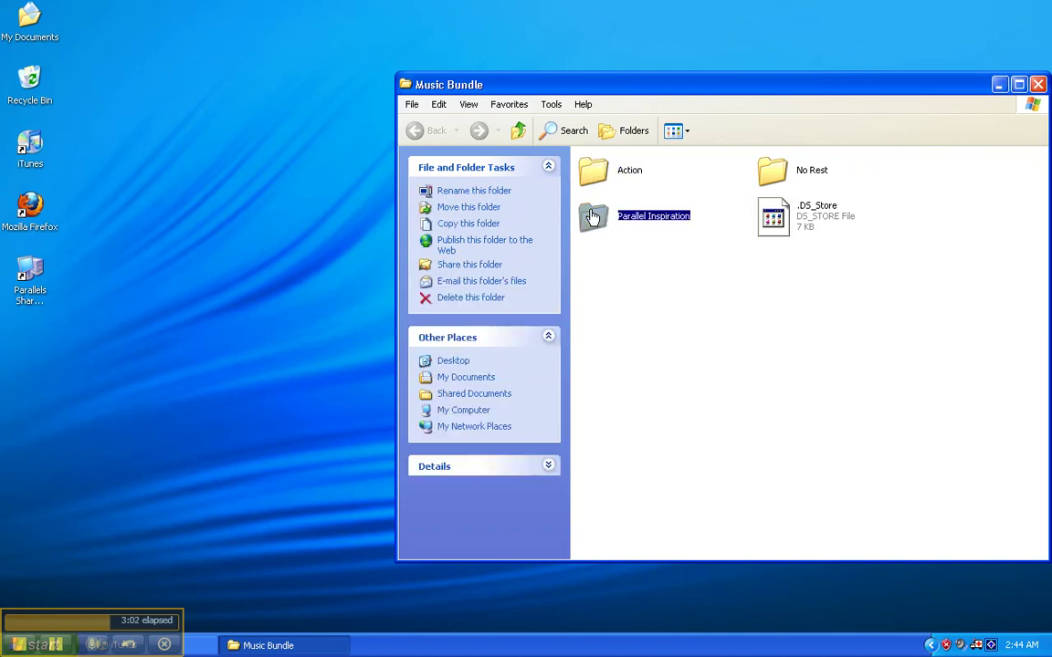
pyautogui.click(770, 170)
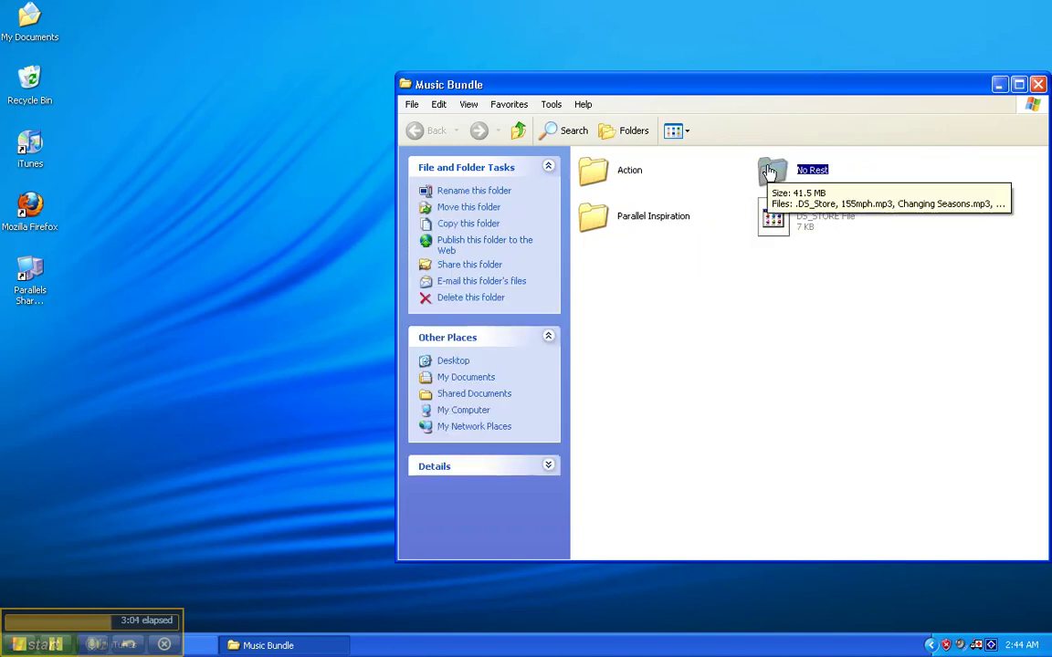
pyautogui.click(813, 291)
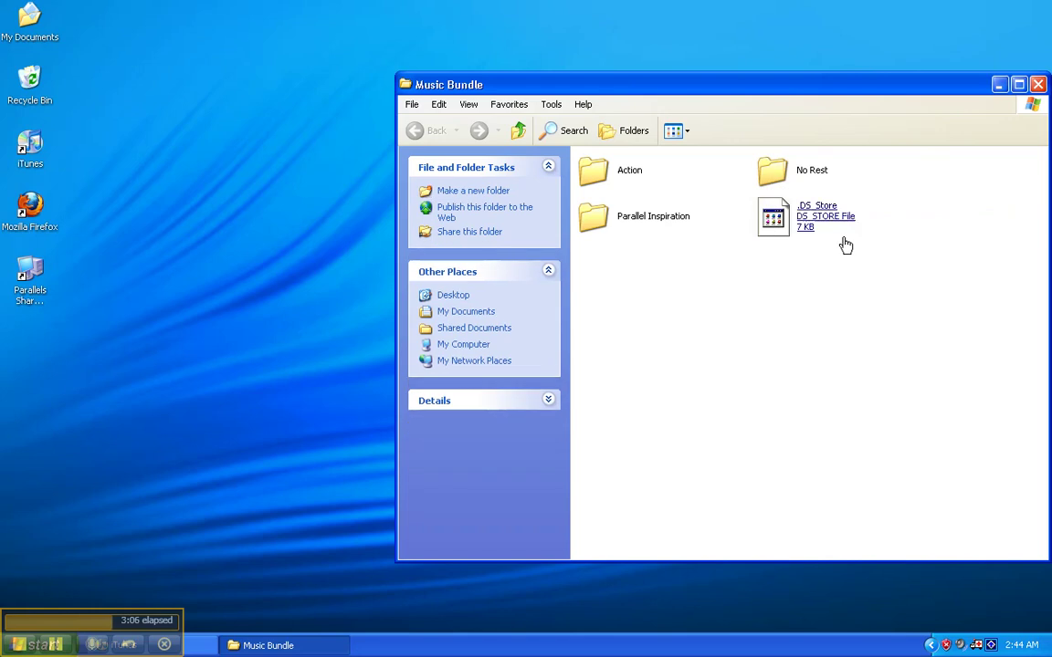
pyautogui.click(810, 222)
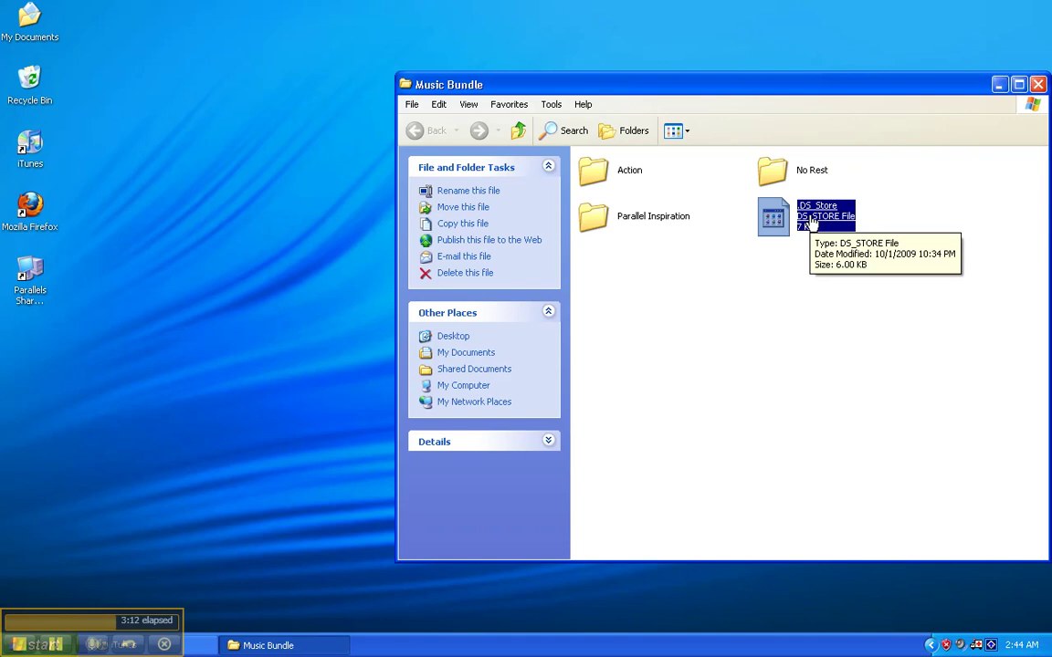
pyautogui.moveTo(810, 222); pyautogui.dragTo(32, 91)
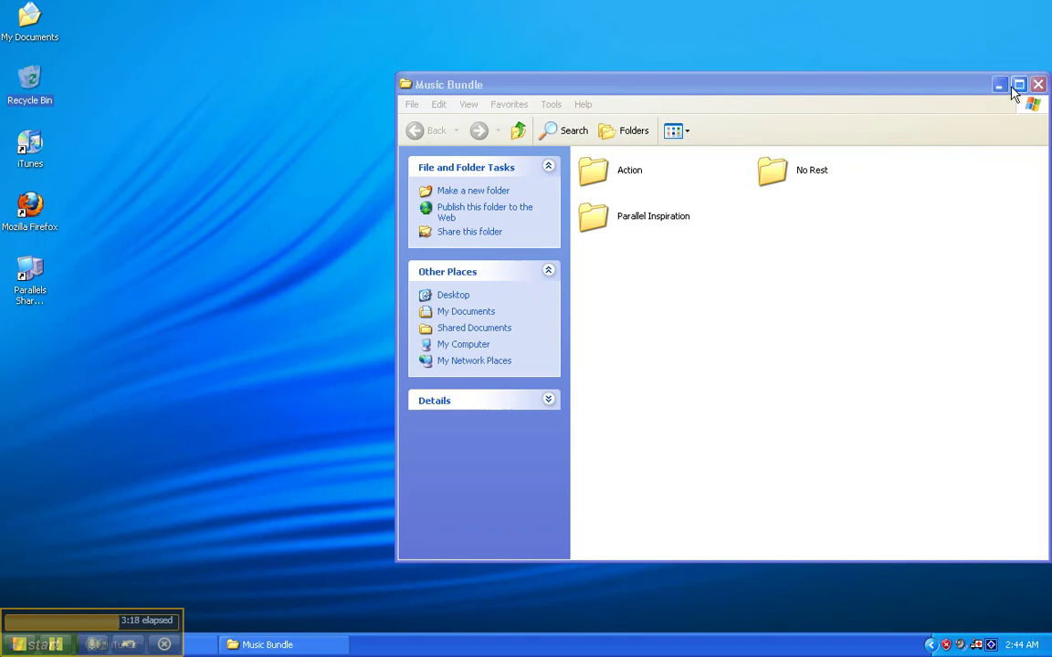
# - Switch to iTunes, create a playlist named Parallel Inspiration and add the Parallel Inspiration folder from Music Bundle to it
pyautogui.moveTo(496, 92); pyautogui.dragTo(837, 99)
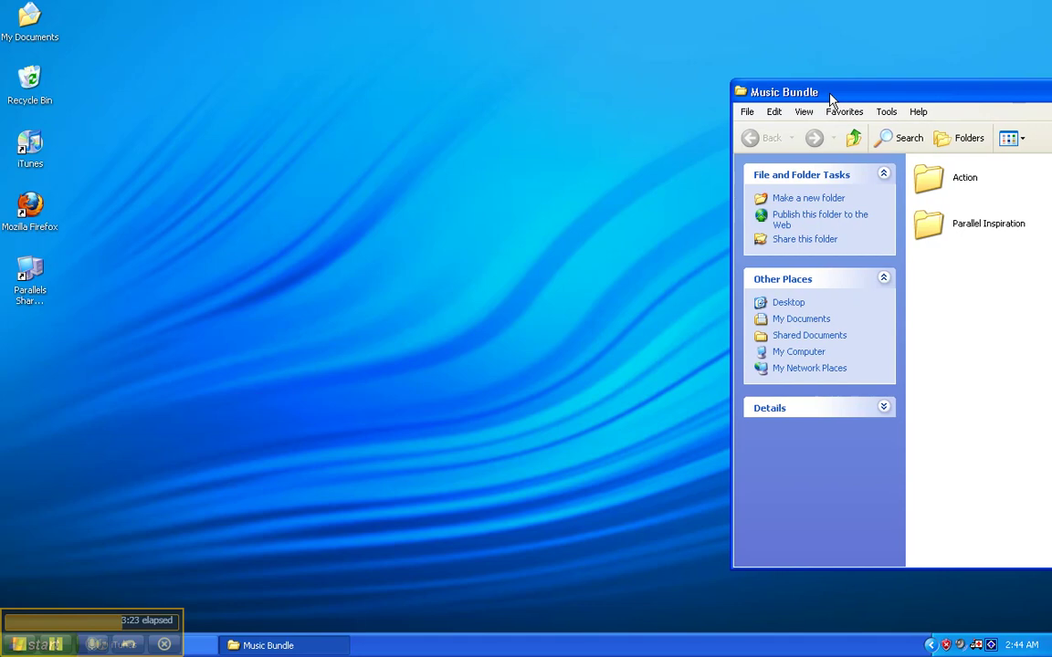
pyautogui.click(909, 200)
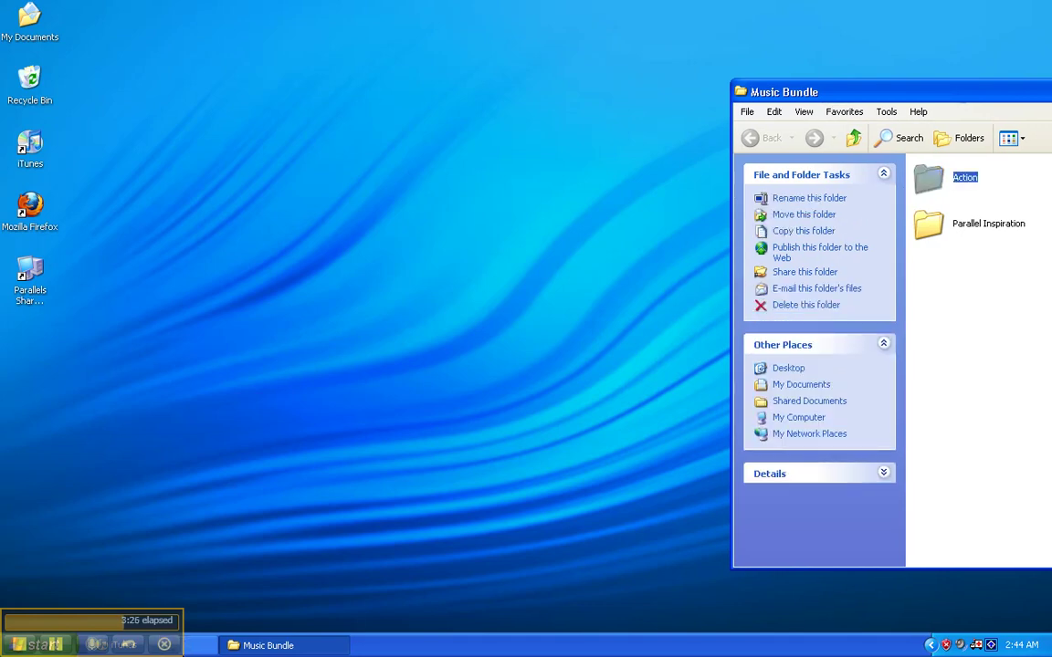
pyautogui.click(128, 646)
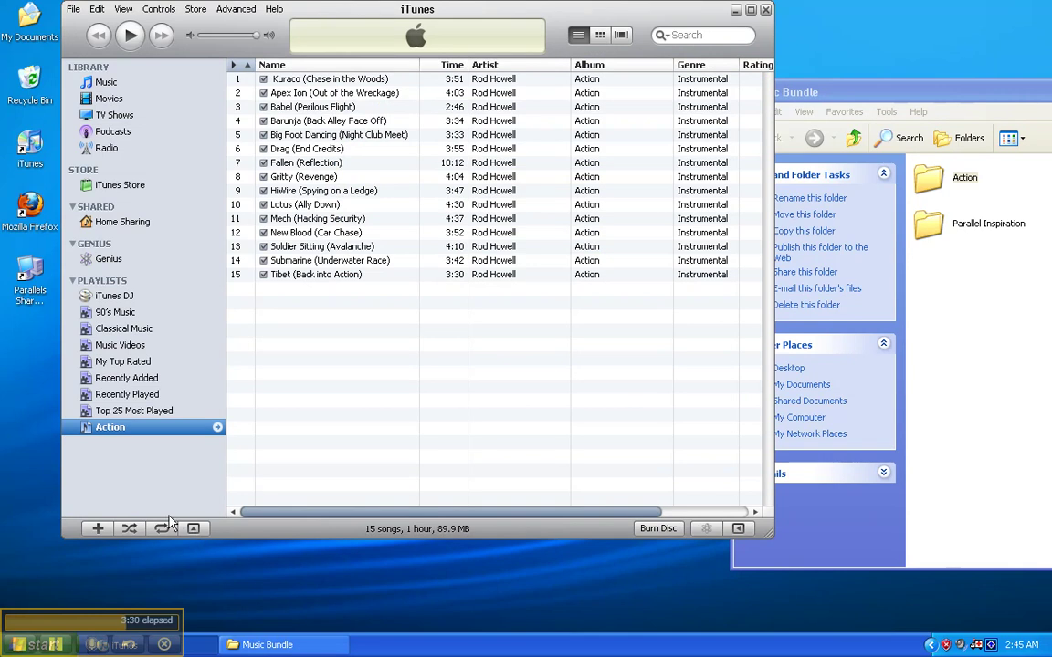
pyautogui.click(98, 529)
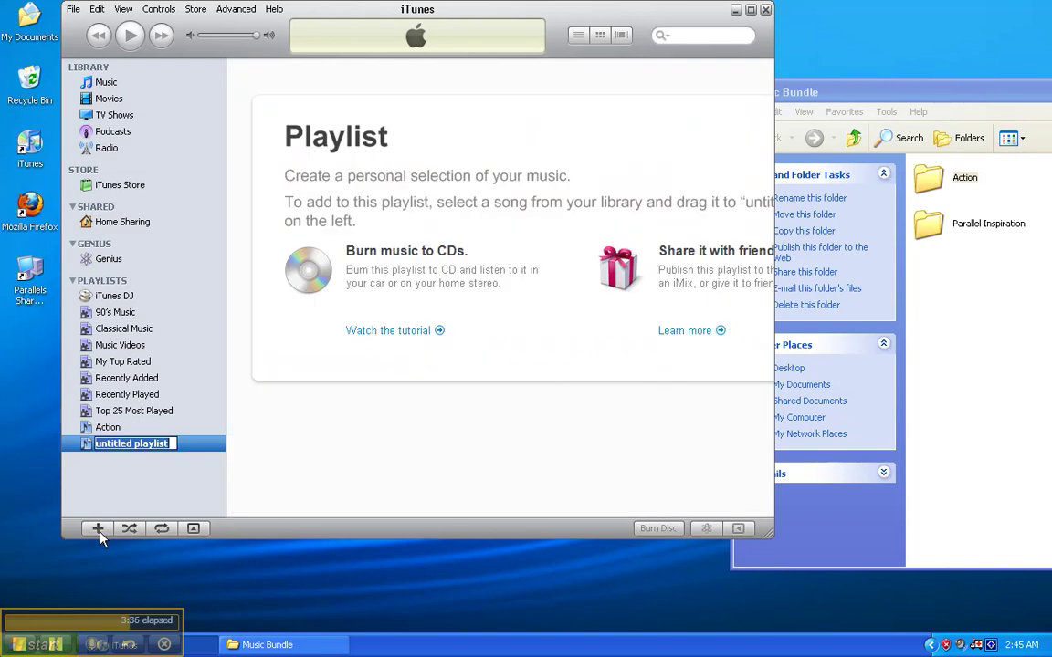
pyautogui.write('Parallel Inspiration')
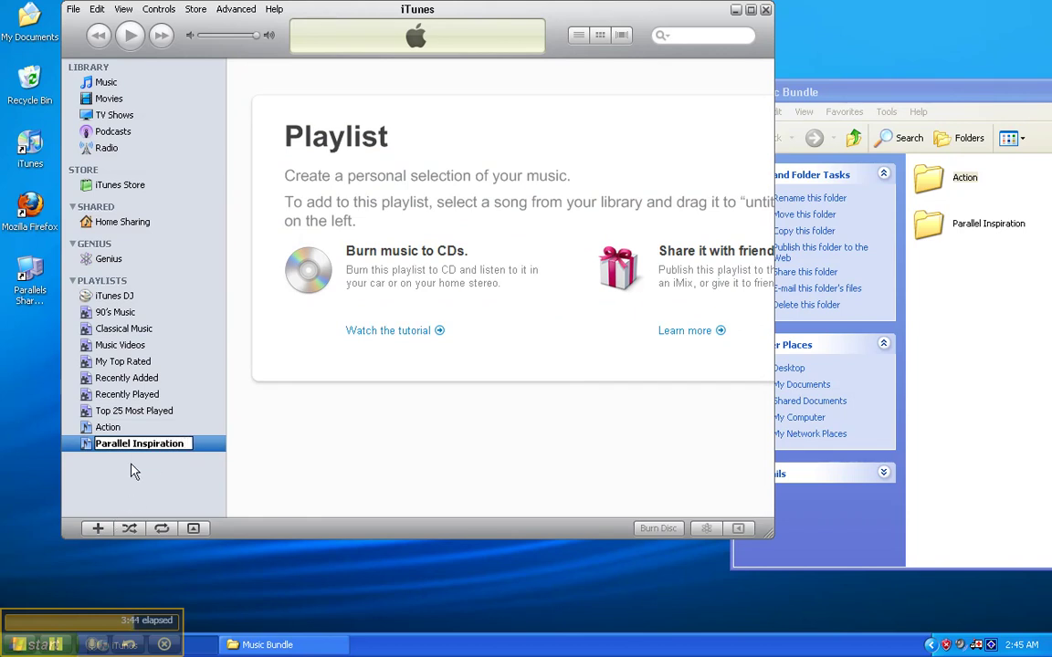
pyautogui.press('Return')
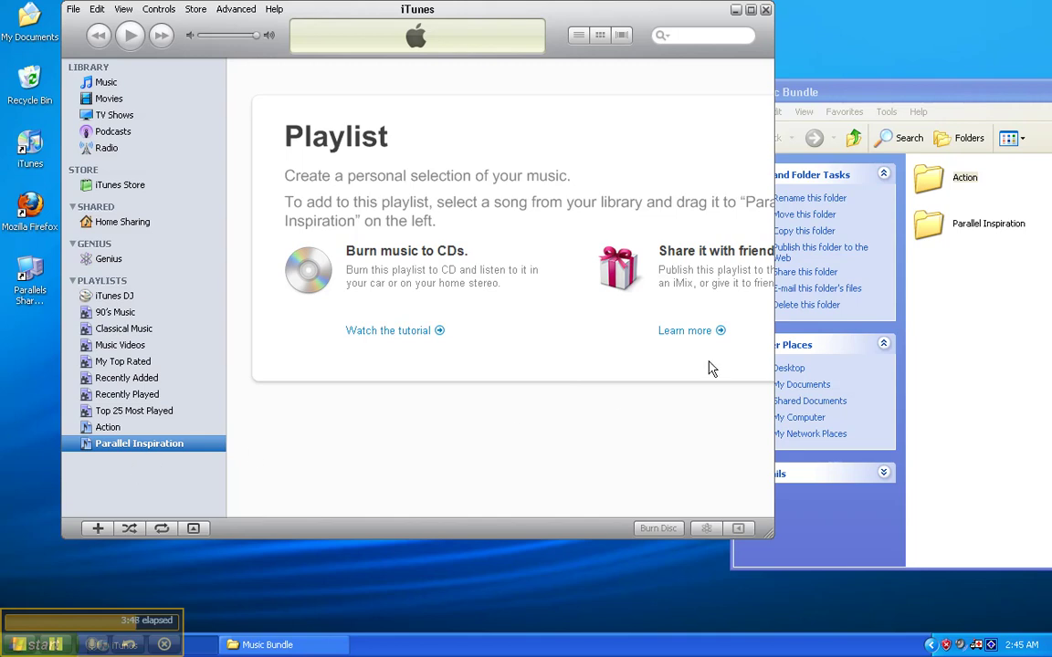
pyautogui.click(928, 229)
pyautogui.moveTo(928, 228); pyautogui.dragTo(617, 414)
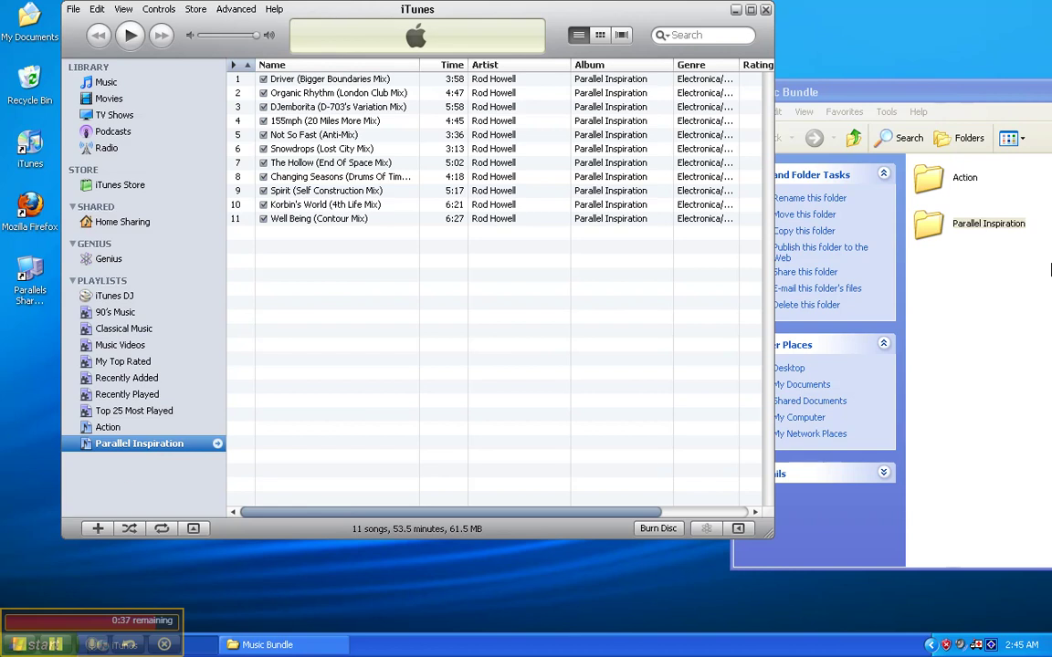
# - Reposition the Music Bundle window to expose the No Rest folder and create an iTunes playlist named No Rest
pyautogui.moveTo(1020, 97); pyautogui.dragTo(831, 113)
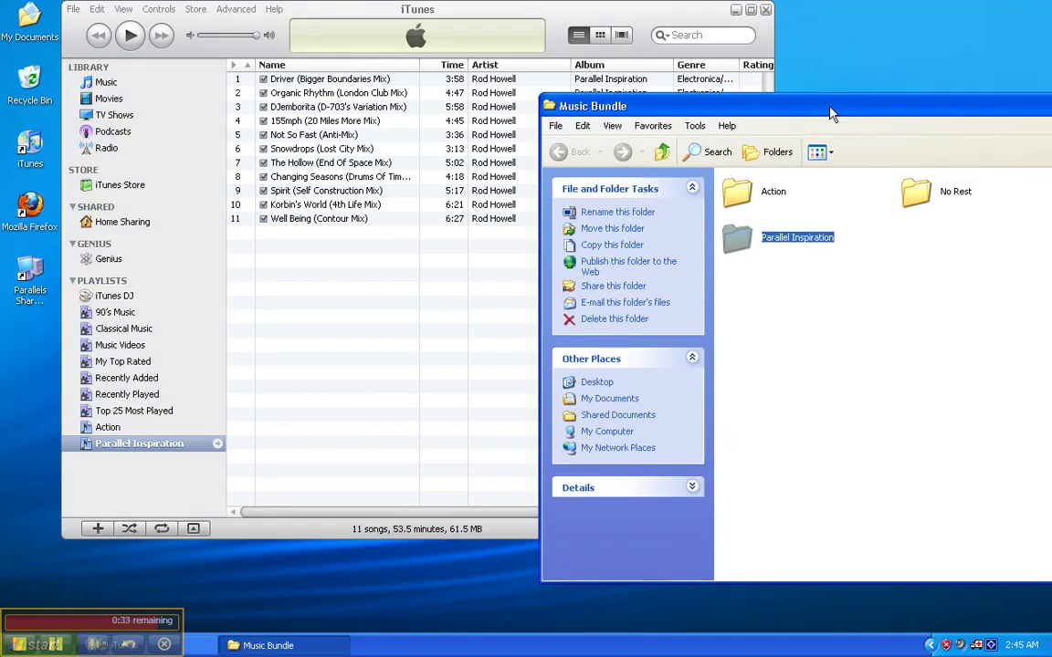
pyautogui.click(157, 479)
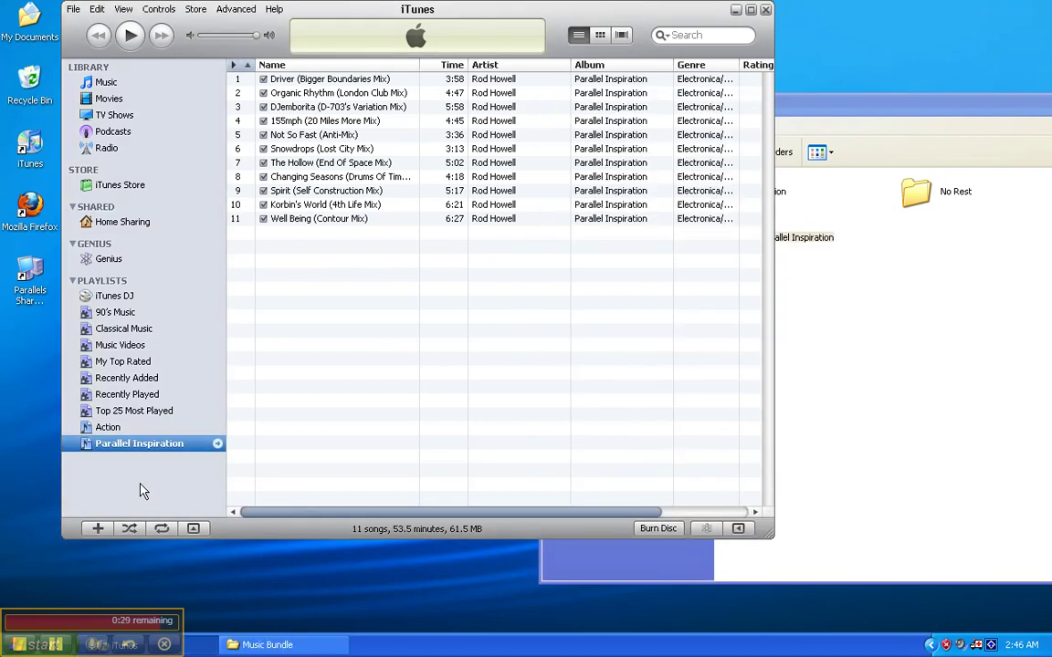
pyautogui.click(97, 529)
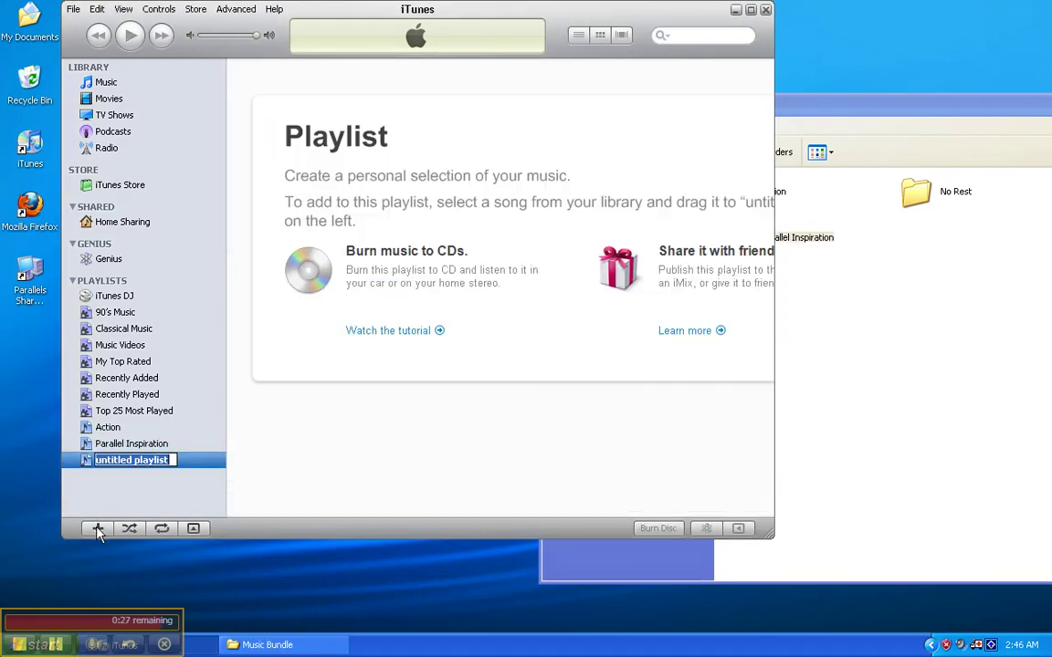
pyautogui.write('No rest')
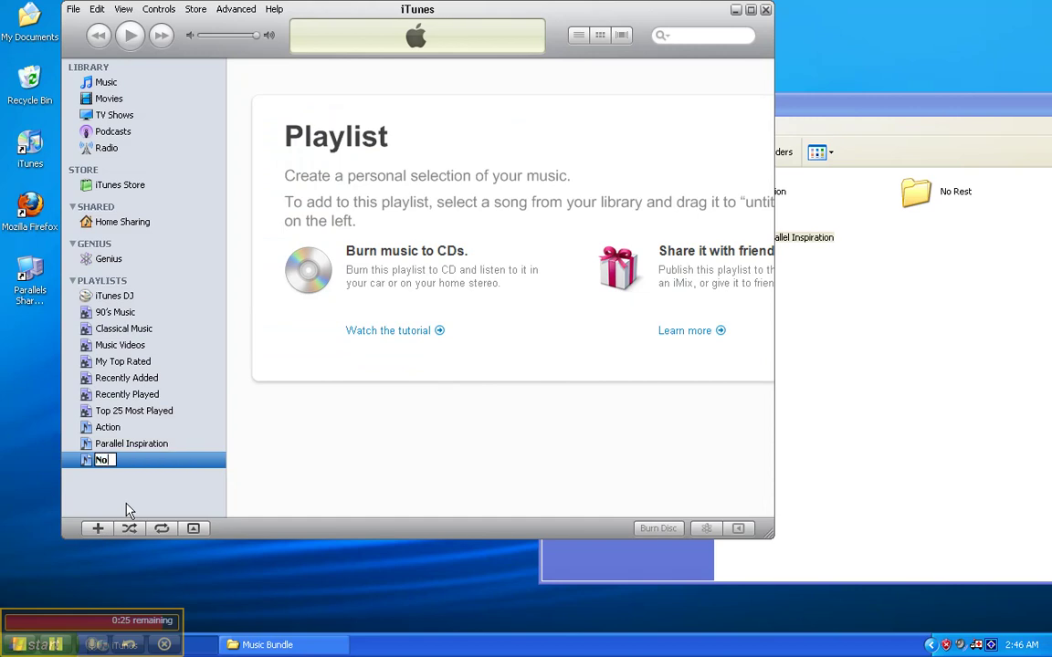
pyautogui.press('BackSpace')
pyautogui.press('BackSpace')
pyautogui.press('BackSpace')
pyautogui.press('BackSpace')
pyautogui.write('Rest')
pyautogui.press('Return')
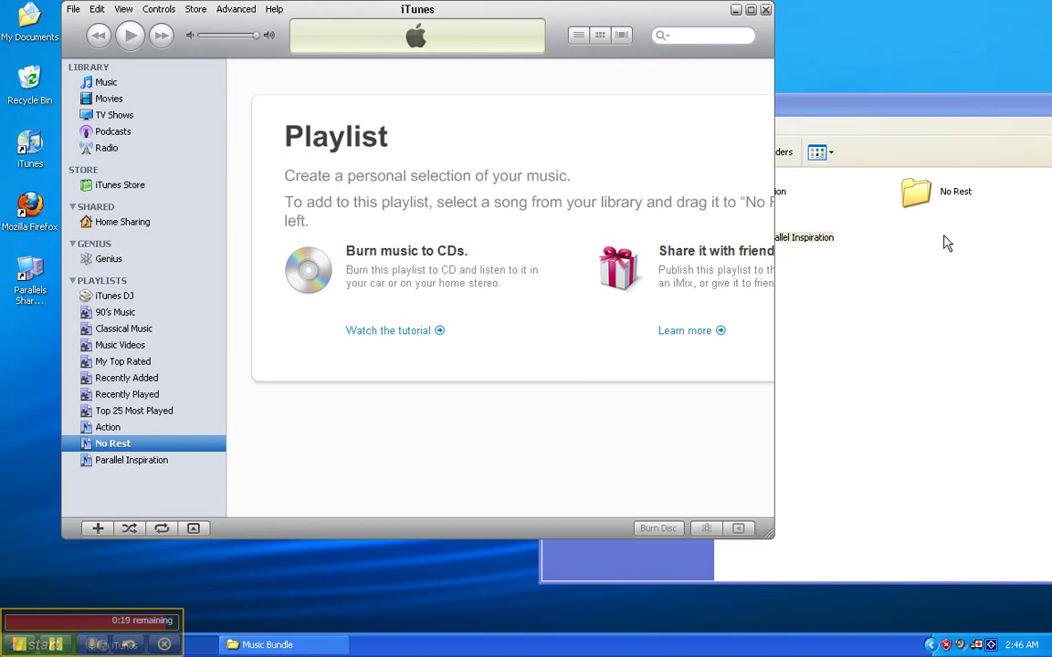